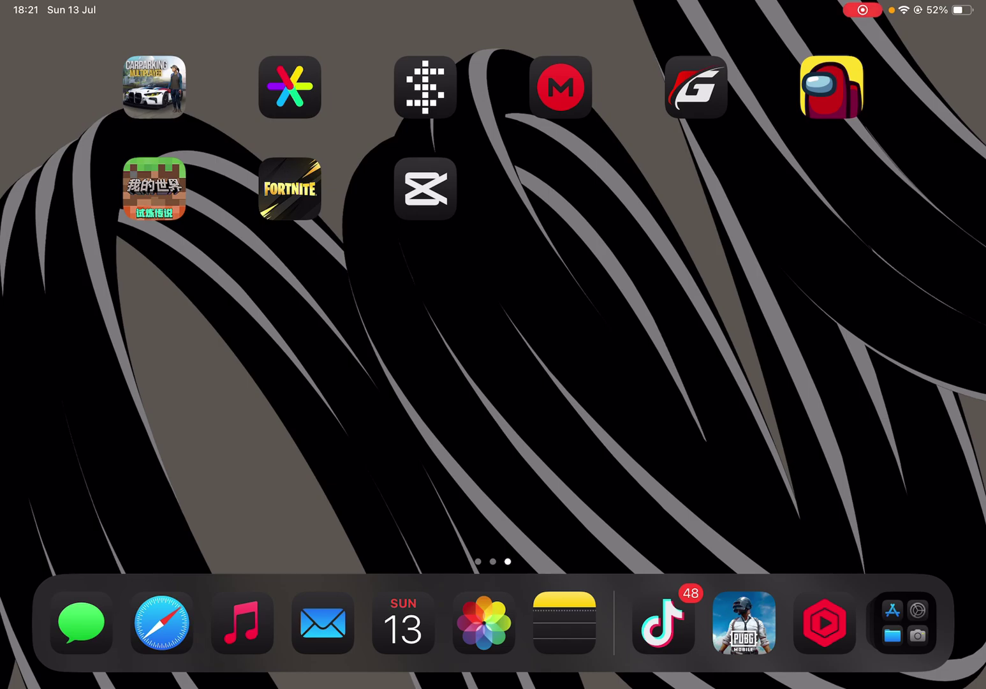
scroll(493, 292, "left", 10)
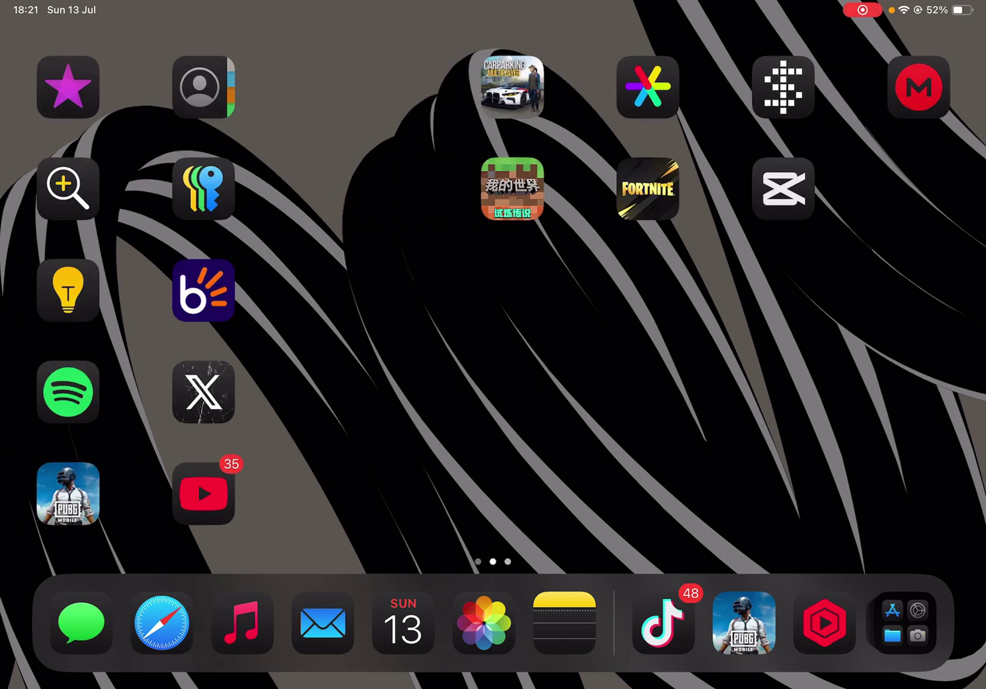
scroll(493, 293, "right", 5)
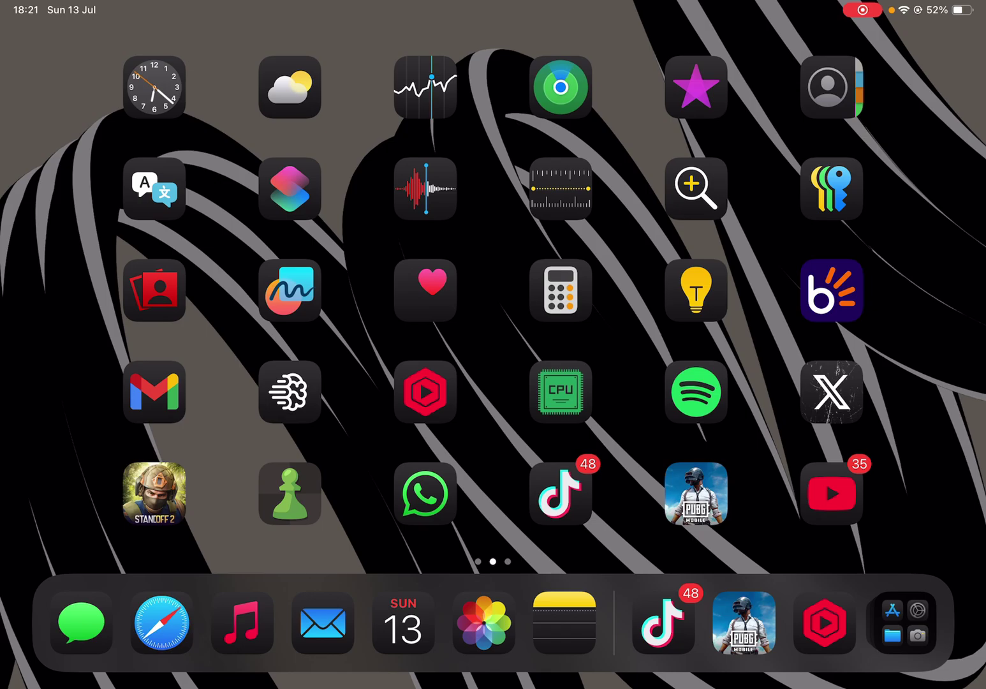
scroll(493, 293, "right", 5)
scroll(493, 293, "right", 5)
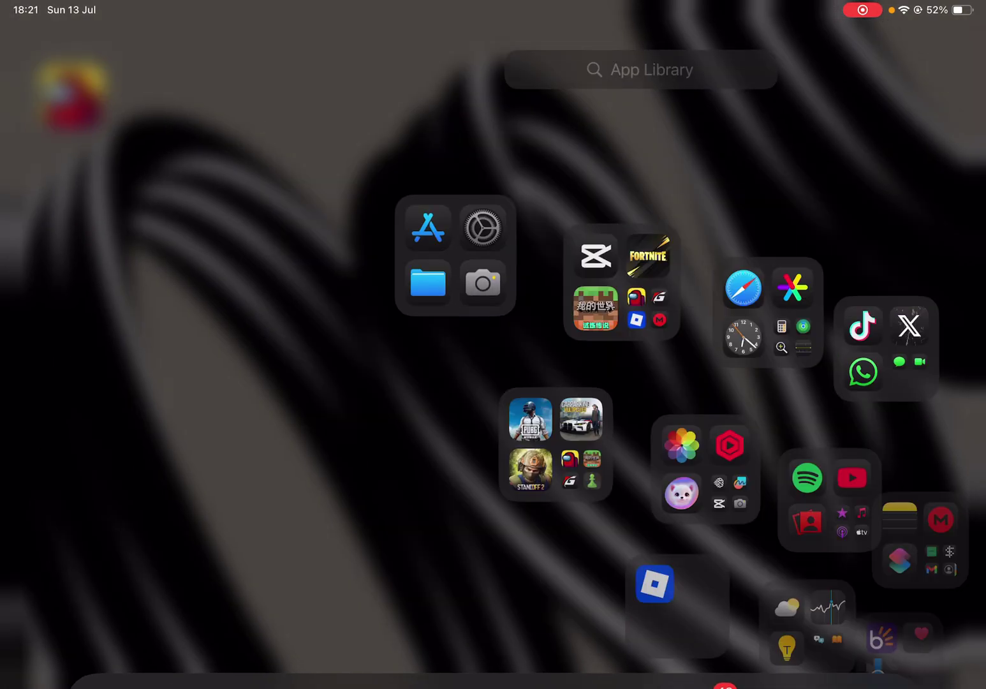
scroll(493, 293, "left", 5)
scroll(493, 292, "left", 5)
scroll(493, 292, "right", 5)
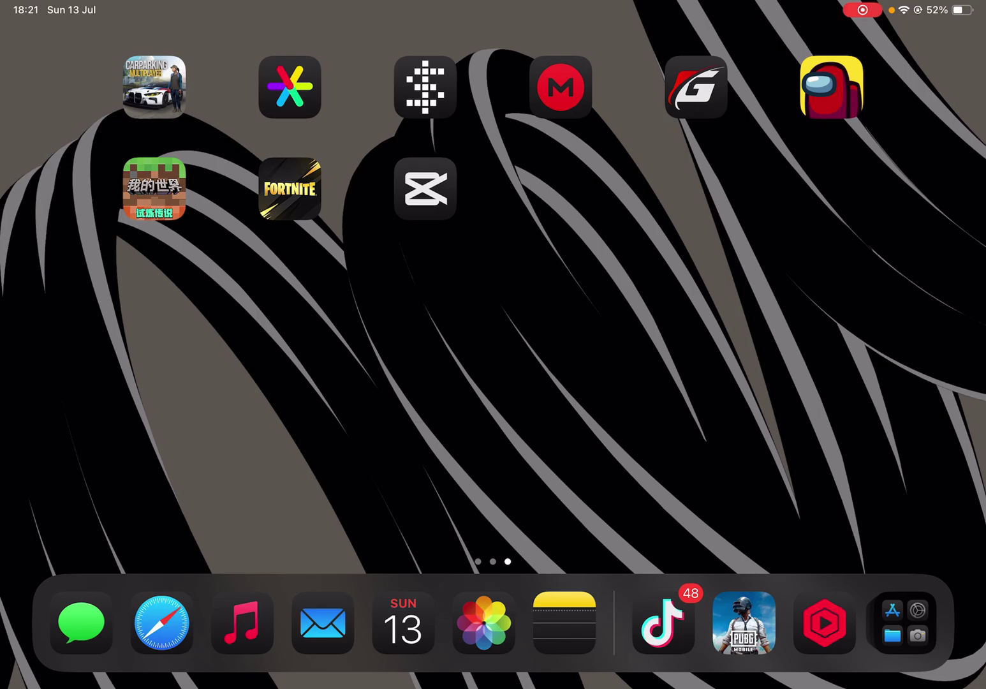
scroll(493, 293, "left", 5)
scroll(493, 293, "left", 5)
scroll(493, 293, "right", 5)
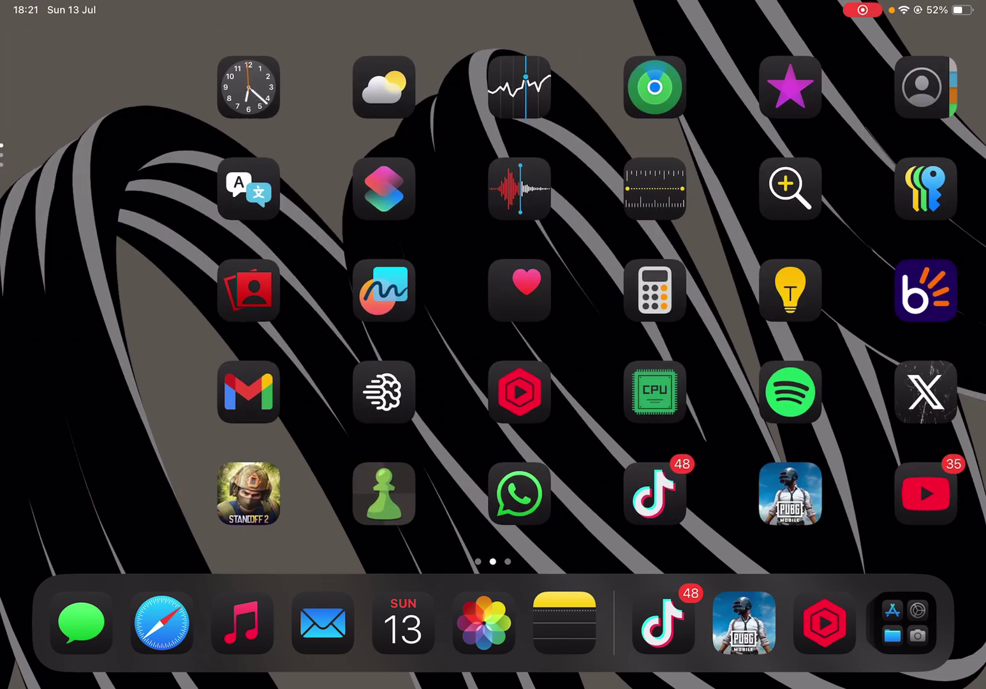
scroll(493, 293, "right", 5)
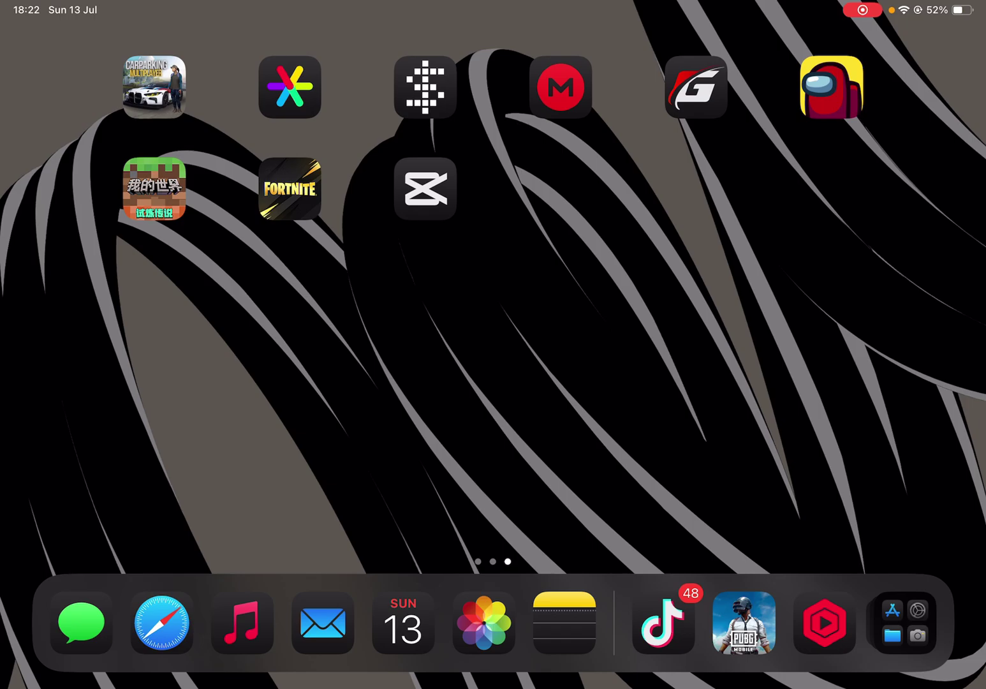
Step: Download Delta-2.681-signed.ipa (225.95MB) from MediaFire and approve Safari's save prompt
left_click(162, 622)
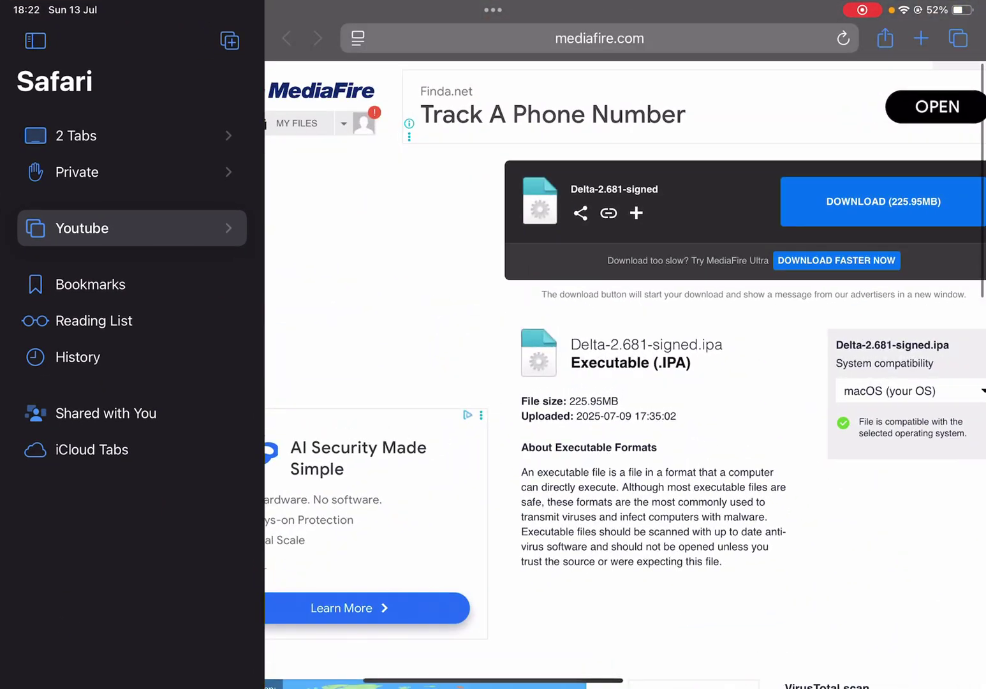
scroll(624, 346, "up", 3)
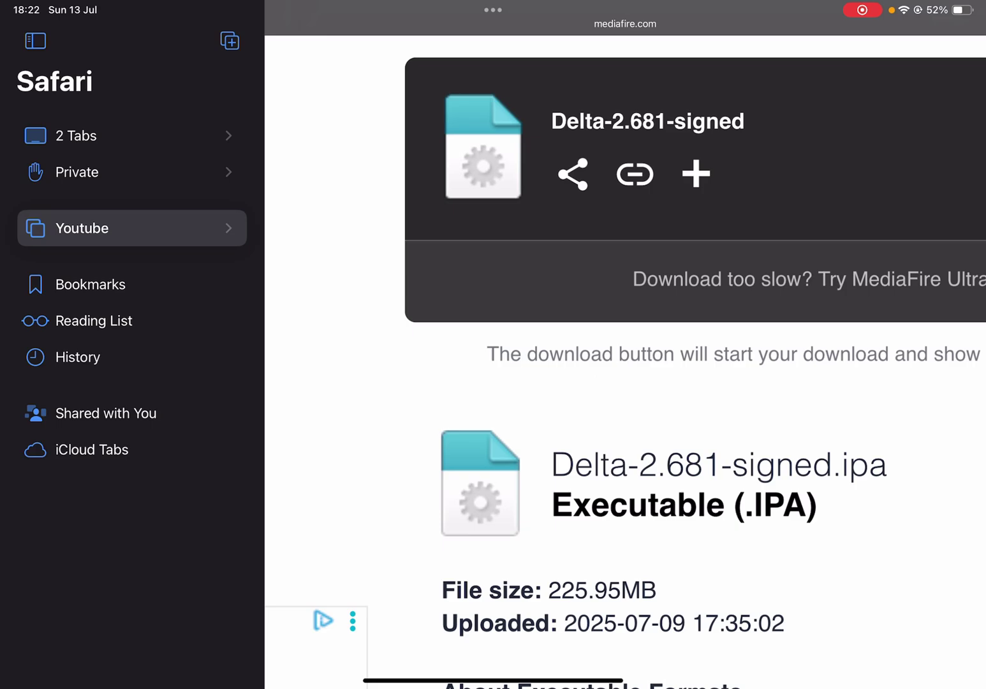
scroll(624, 346, "down", 3)
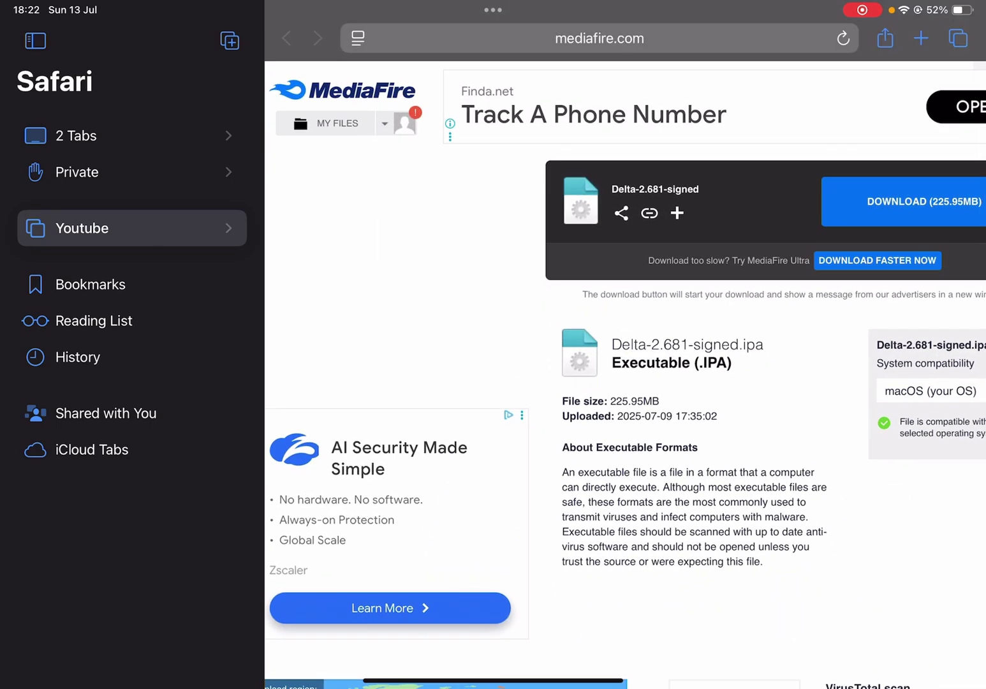
scroll(624, 346, "up", 3)
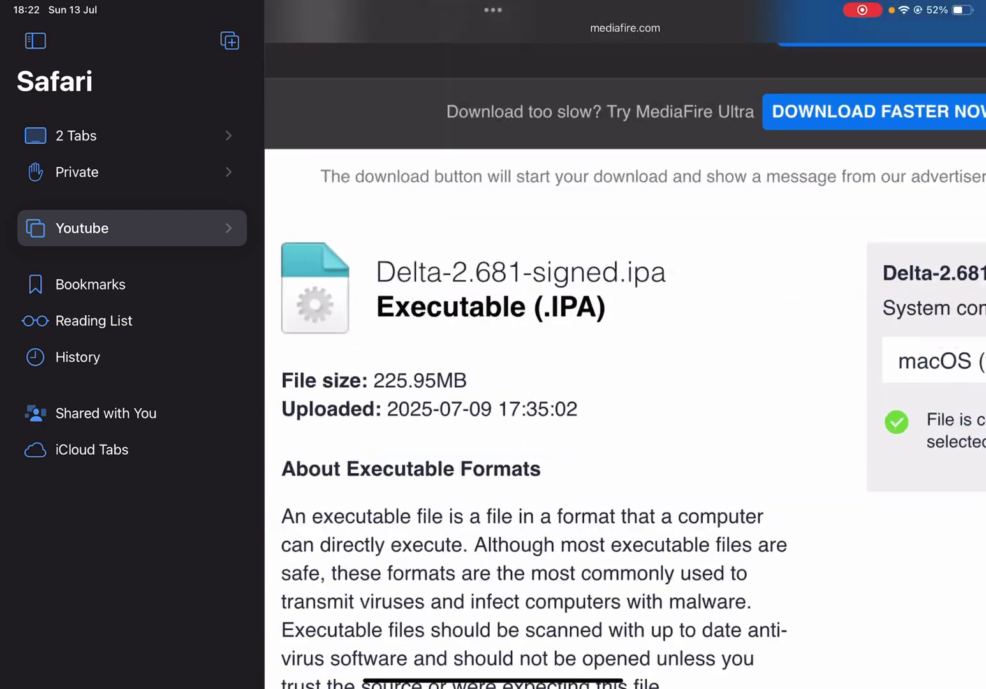
scroll(624, 347, "down", 3)
scroll(624, 347, "right", 2)
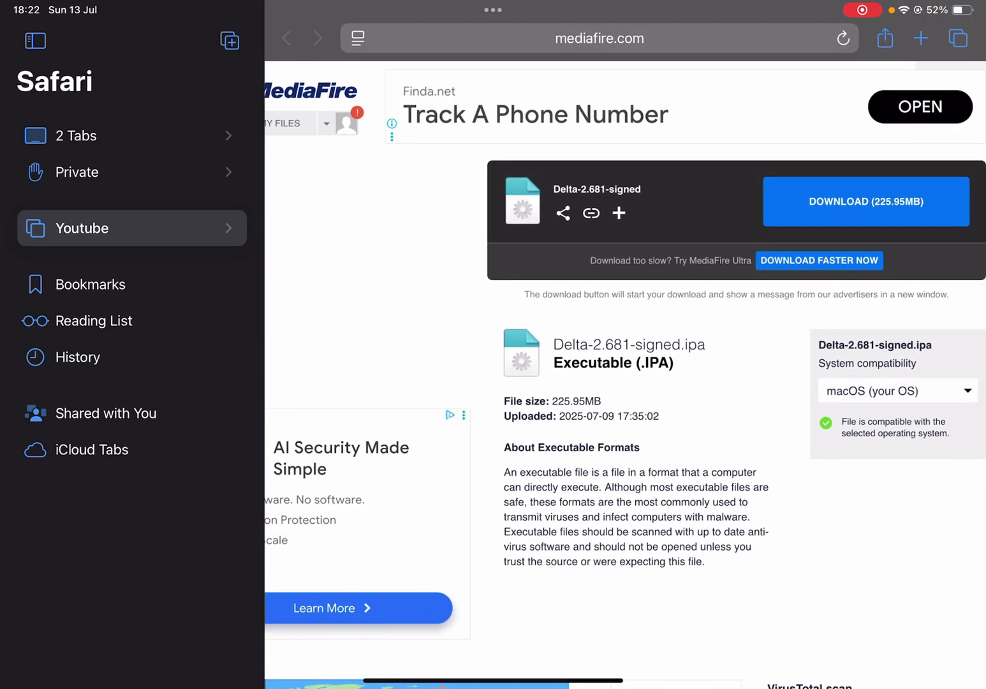
scroll(624, 347, "up", 3)
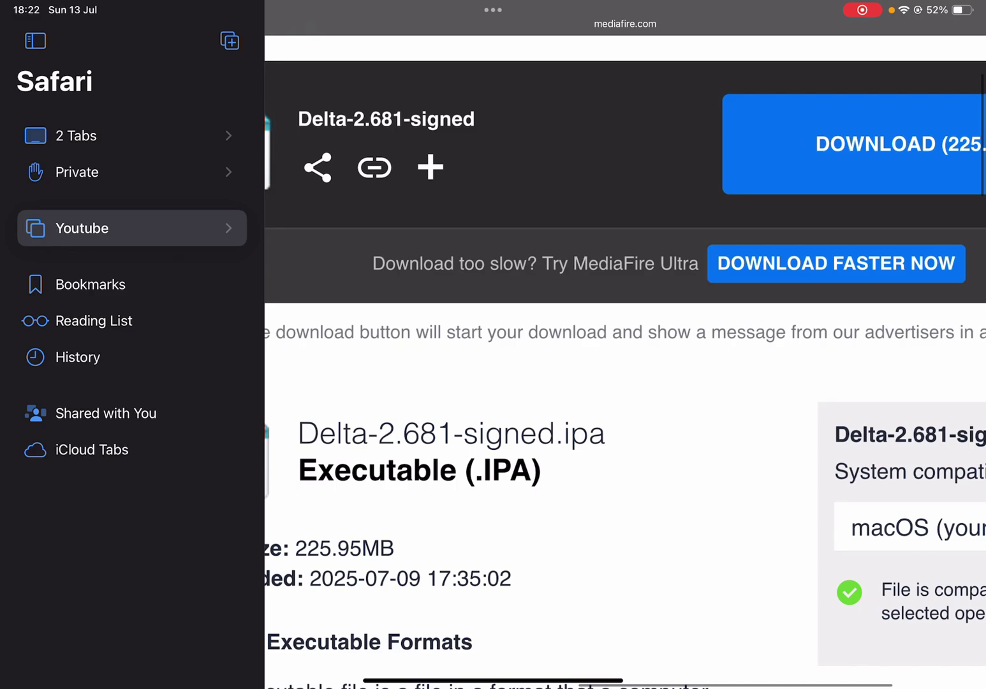
scroll(624, 346, "down", 3)
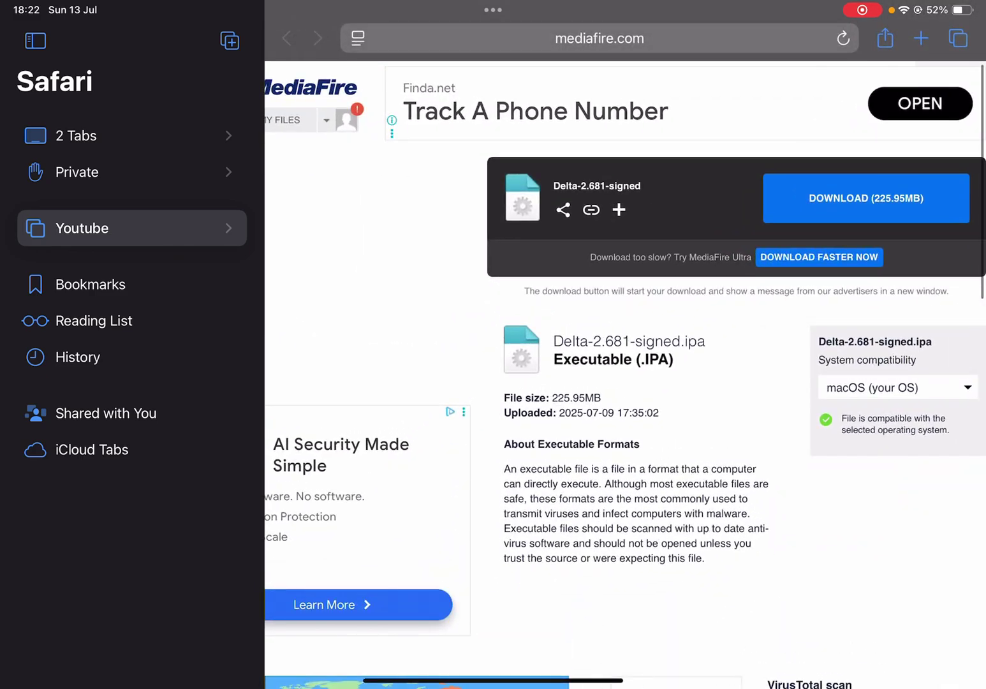
left_click(865, 198)
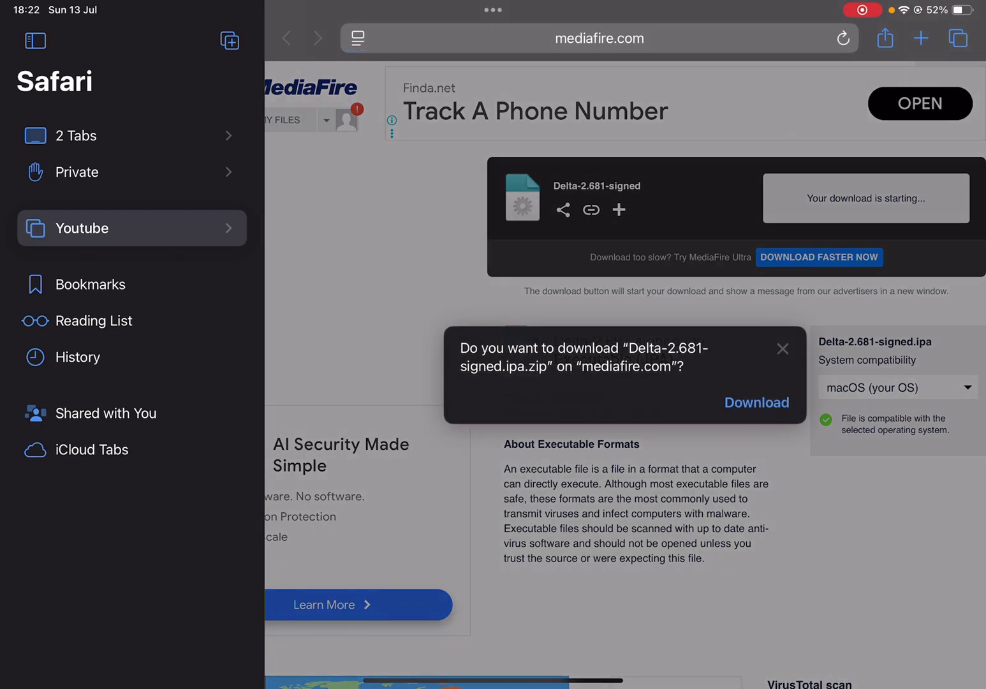
left_click(757, 403)
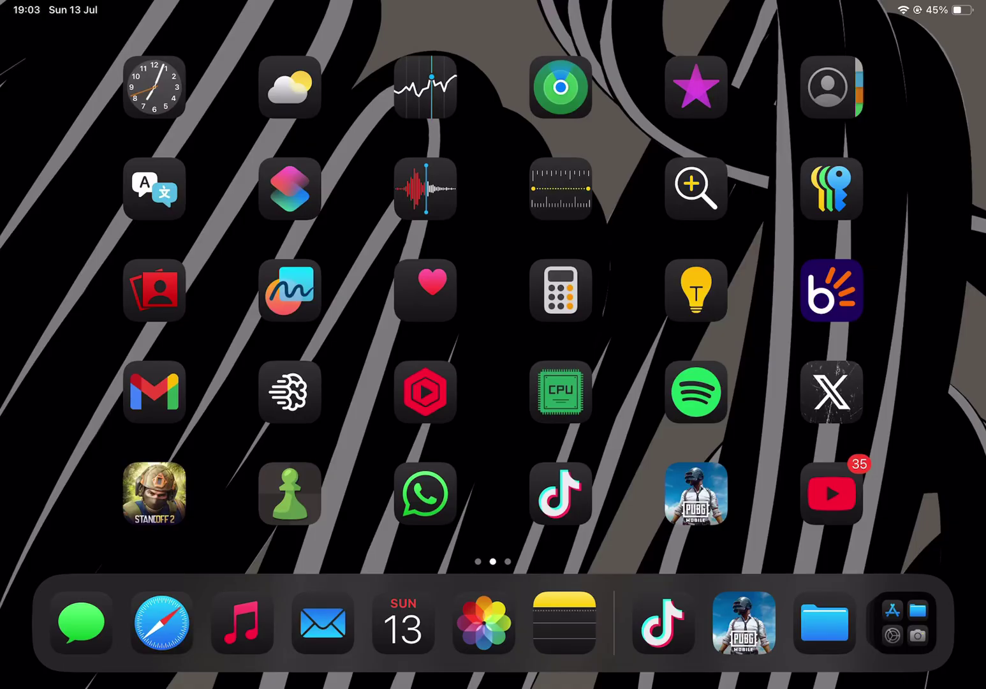
Step: Swipe between the app pages, including the E-Sign page, and finish on the widgets page
mouse_move(693, 308)
left_mouse_down()
mouse_move(231, 308)
mouse_move(693, 308)
left_mouse_up()
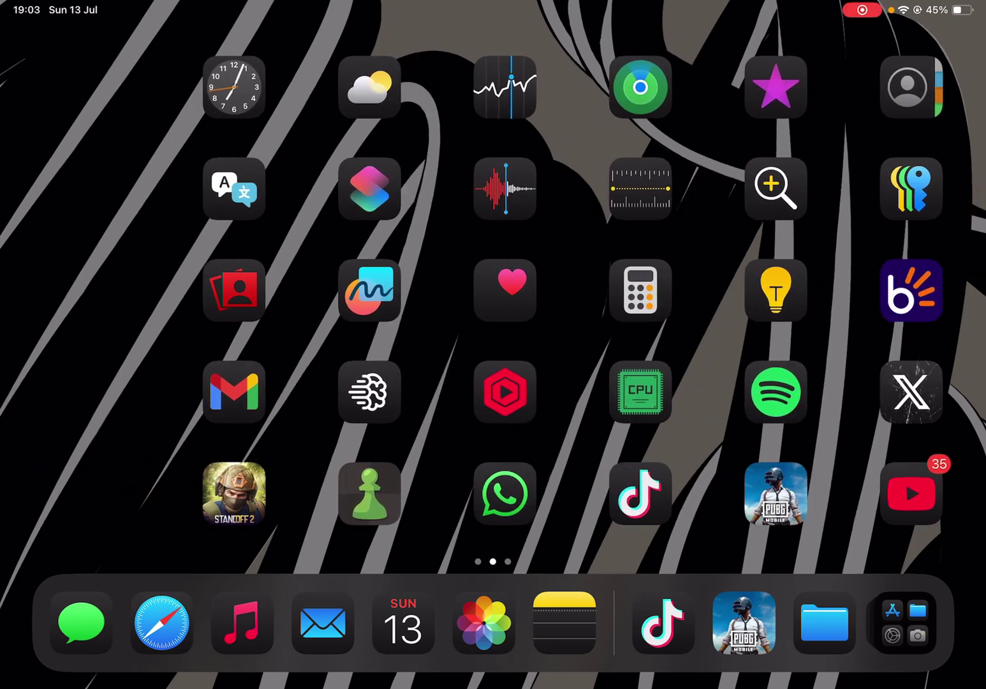
mouse_move(231, 308)
left_mouse_down()
mouse_move(694, 309)
mouse_move(308, 308)
left_mouse_up()
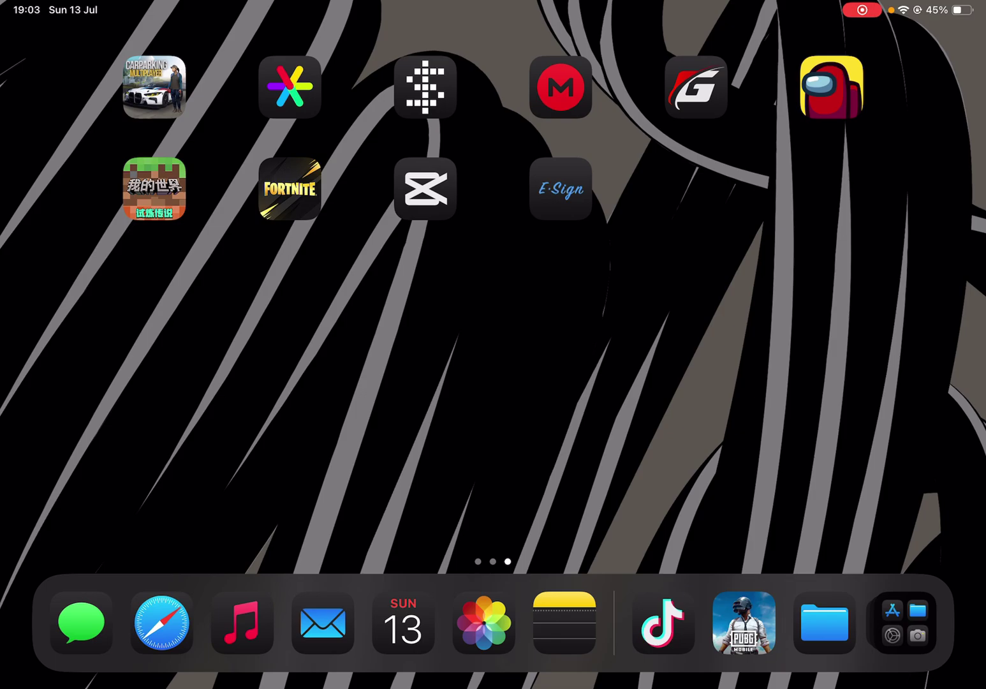
left_click_drag(232, 308, 693, 308)
mouse_move(231, 308)
left_mouse_down()
mouse_move(693, 309)
mouse_move(308, 308)
left_mouse_up()
left_click_drag(693, 308, 308, 308)
mouse_move(231, 309)
left_mouse_down()
mouse_move(694, 308)
mouse_move(308, 308)
left_mouse_up()
left_click_drag(693, 308, 307, 308)
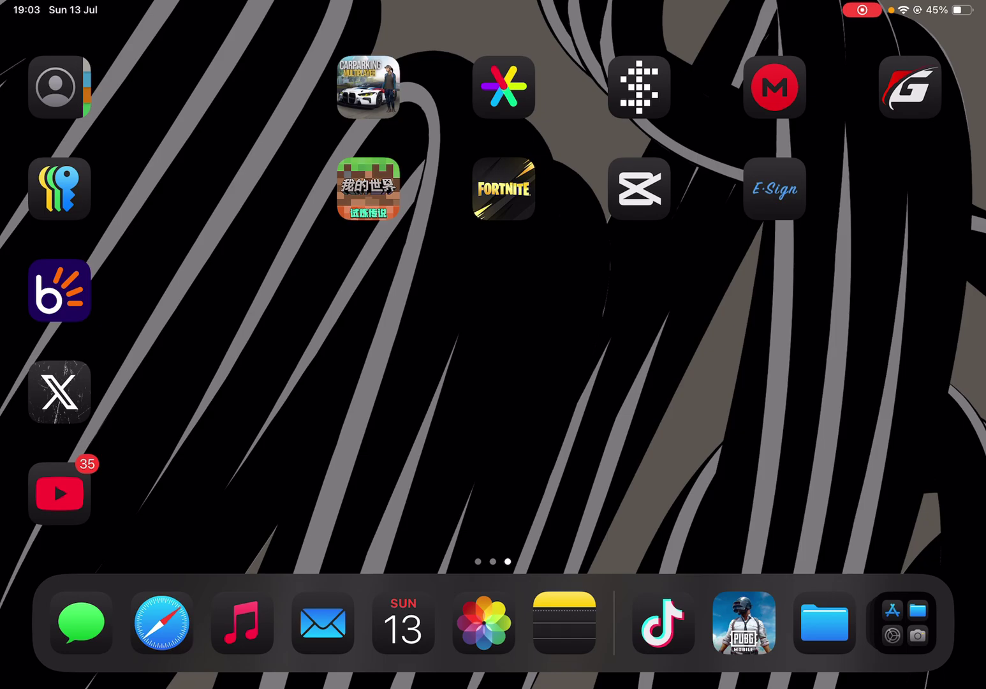
left_click_drag(231, 309, 693, 308)
left_click_drag(231, 308, 693, 308)
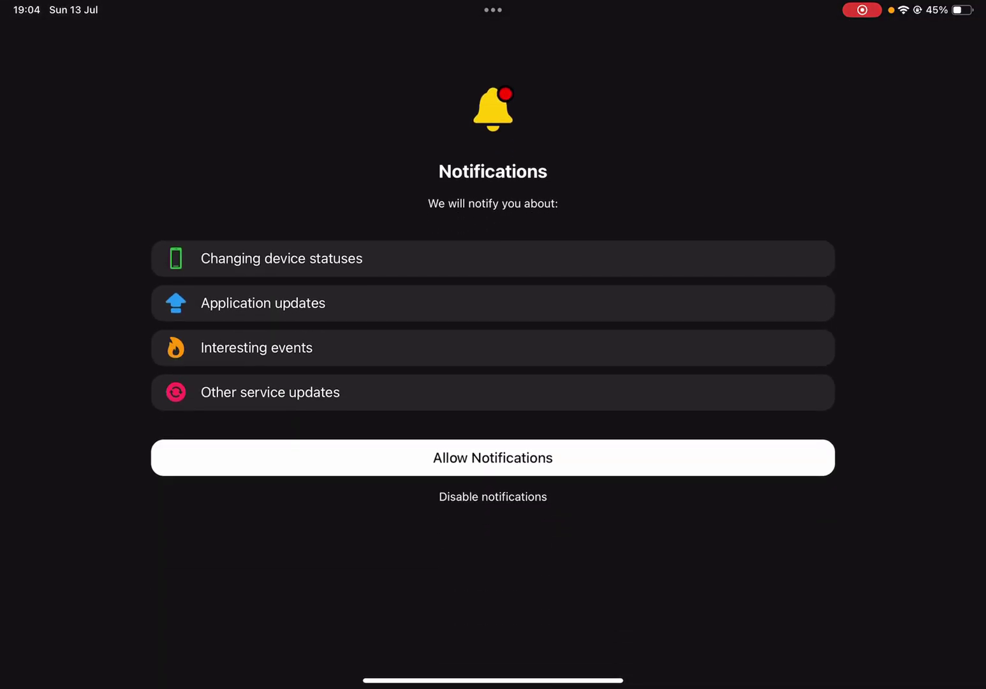
Step: Decline Flekstore notifications and load Delta-2.681-signed.ipa from Recents into the signer for uploading
left_click(493, 496)
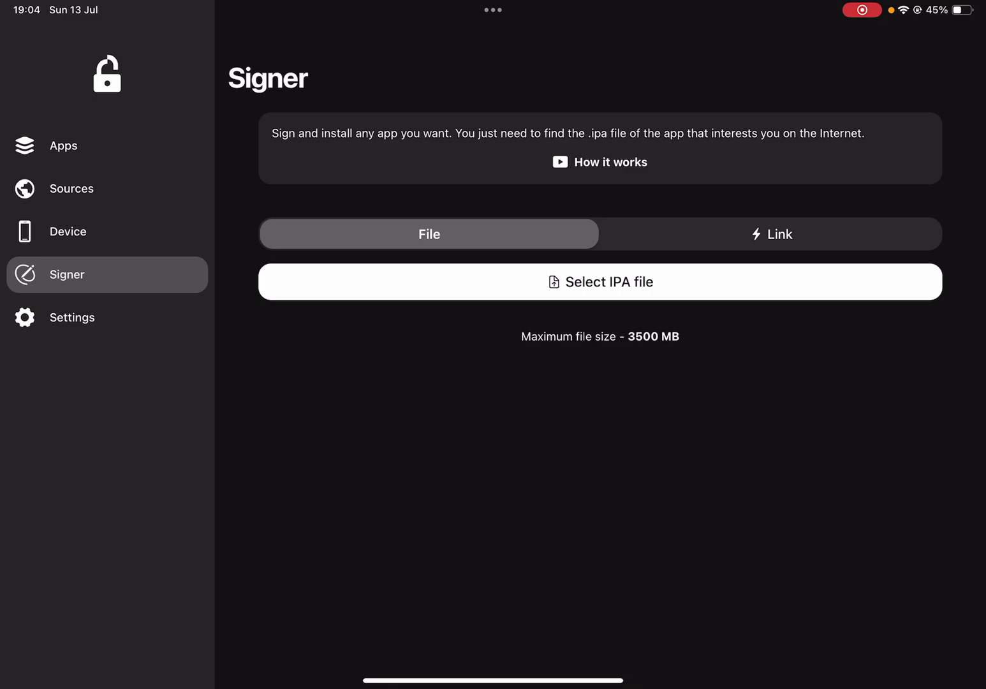
left_click(600, 281)
left_click(586, 408)
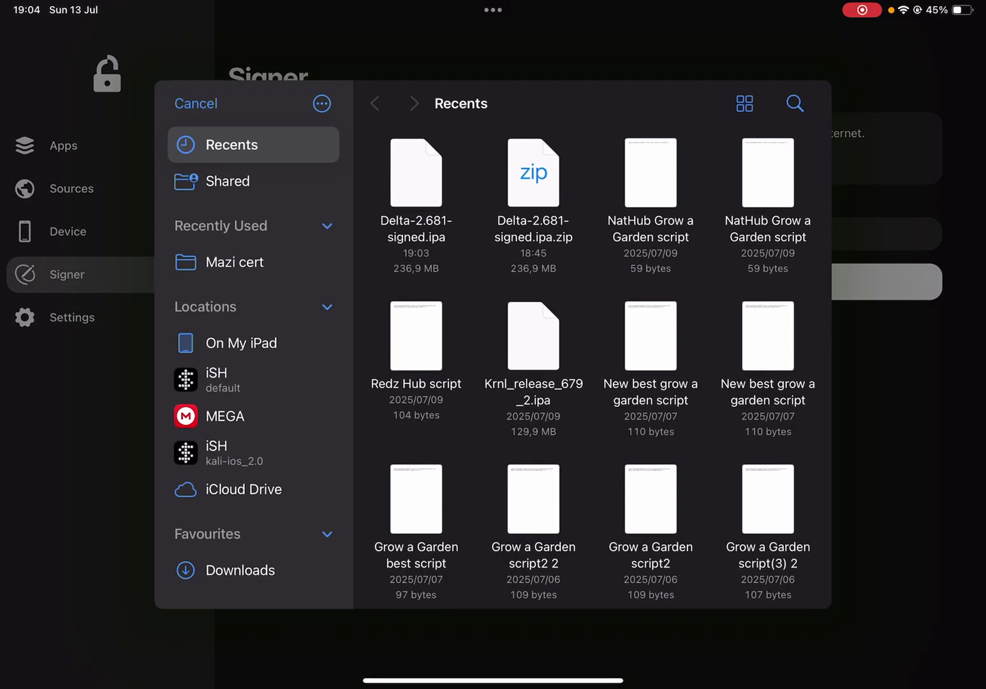
left_click(416, 177)
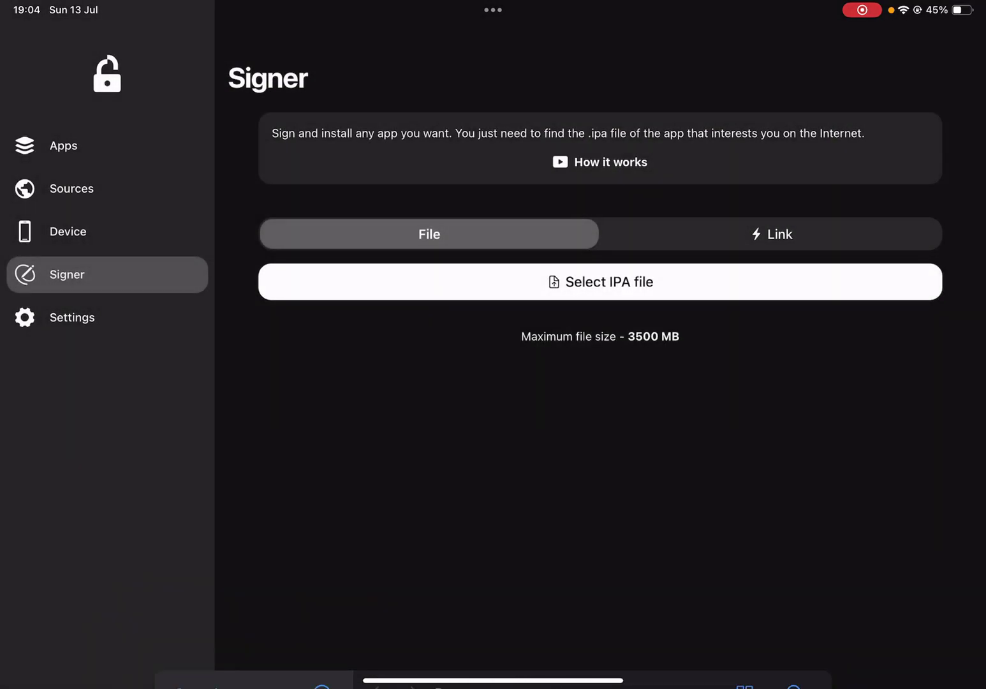
left_click(600, 404)
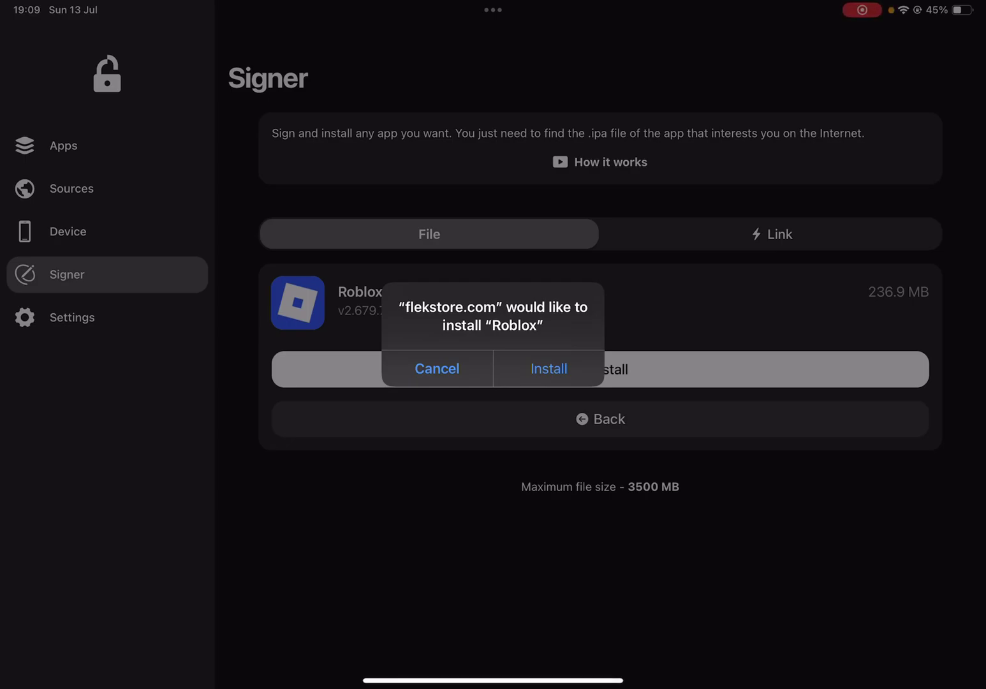
Step: Confirm the Roblox install, check the third app page, and return to Flekstore's Roblox page
left_click(549, 367)
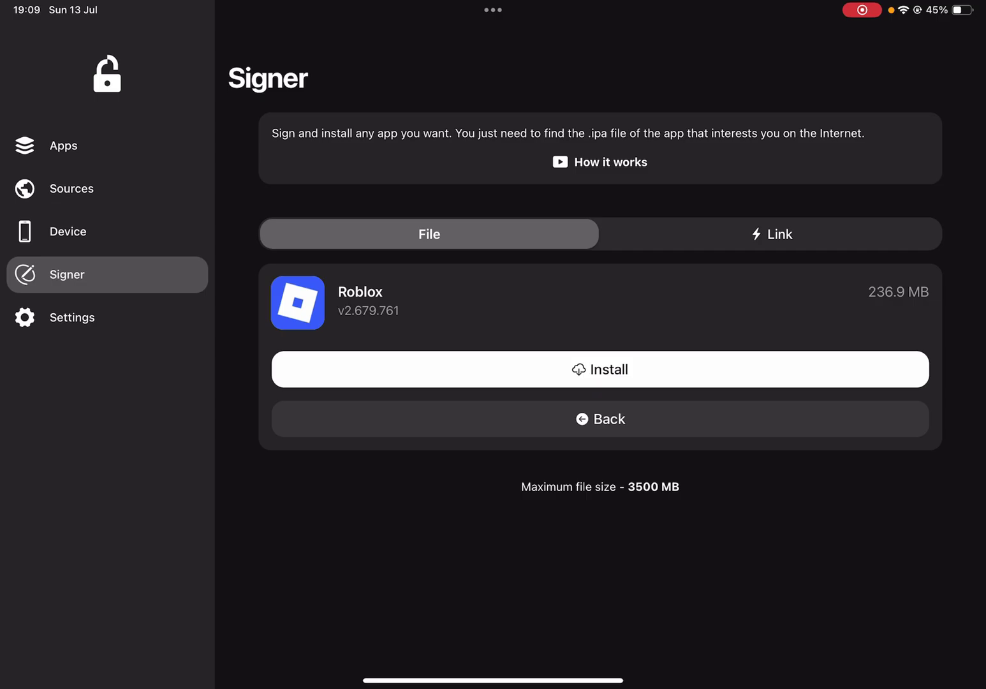
left_click_drag(493, 681, 493, 462)
left_click_drag(693, 308, 231, 308)
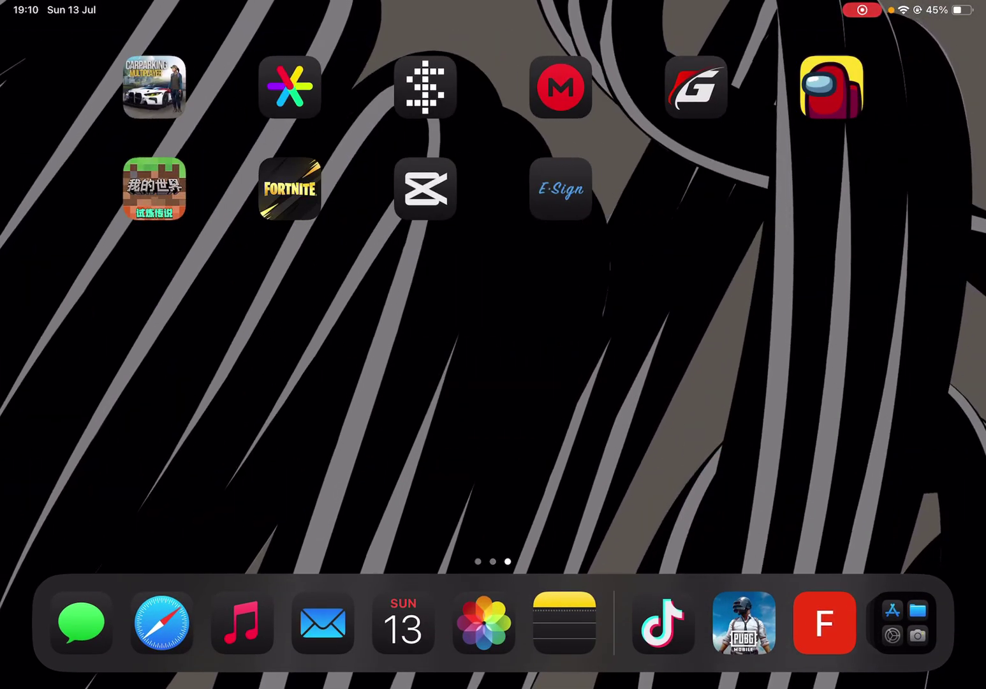
left_click(560, 188)
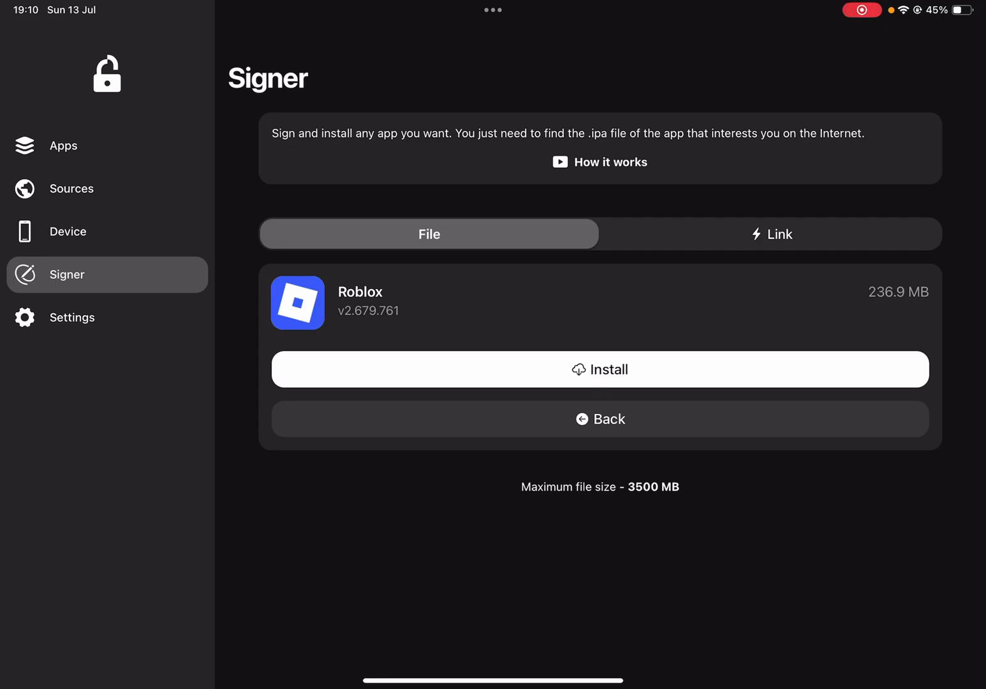
Step: Reinstall the signed Roblox app and confirm the installation prompt
left_click(600, 369)
left_click(548, 369)
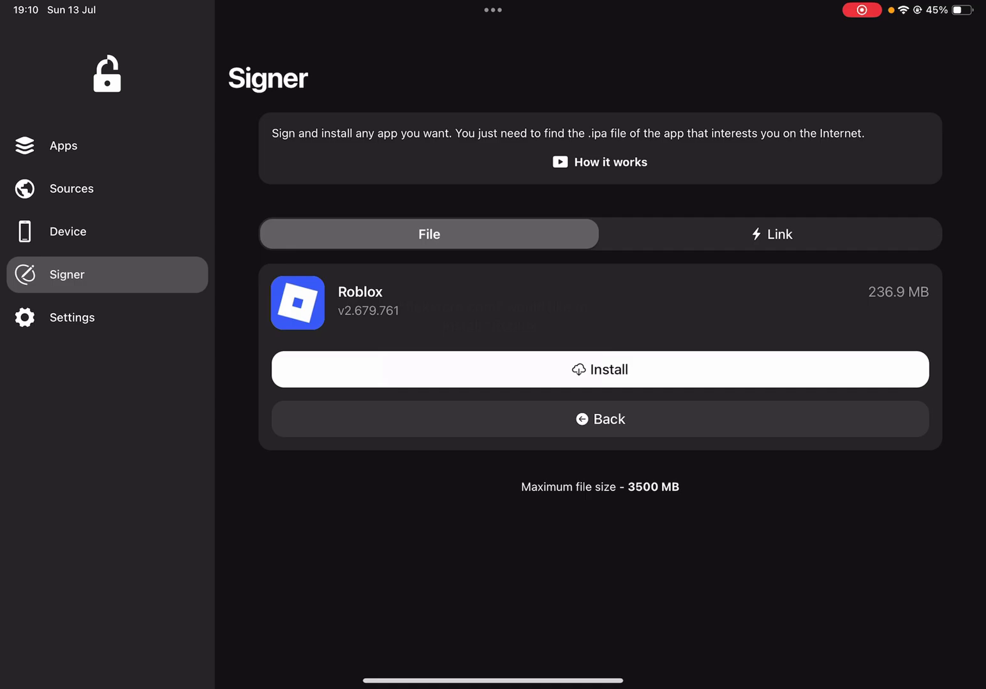
left_click_drag(492, 681, 493, 463)
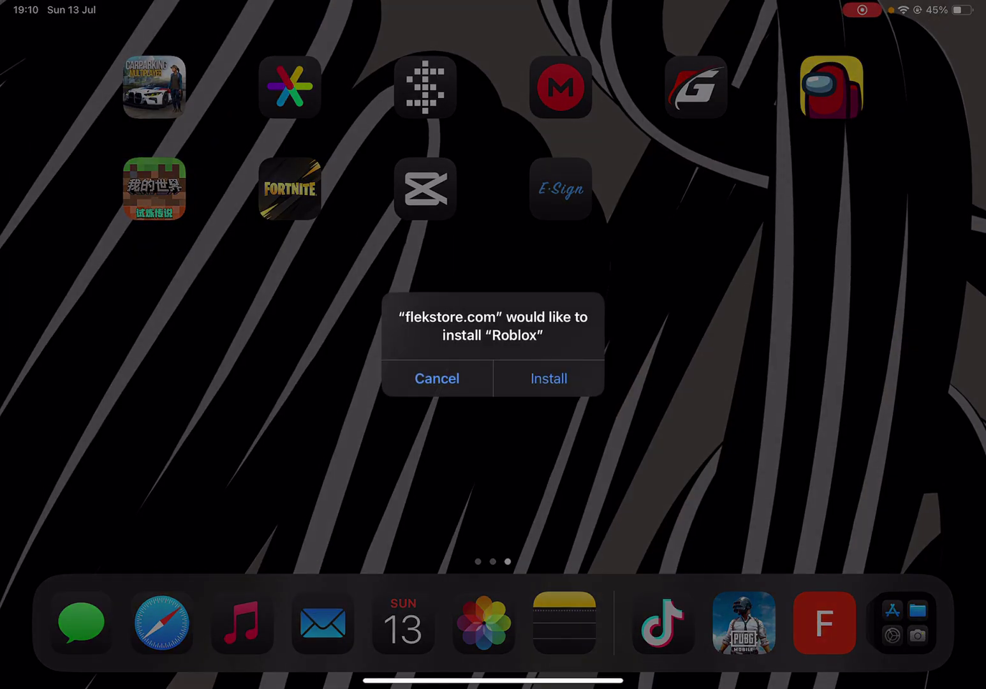
left_click(548, 377)
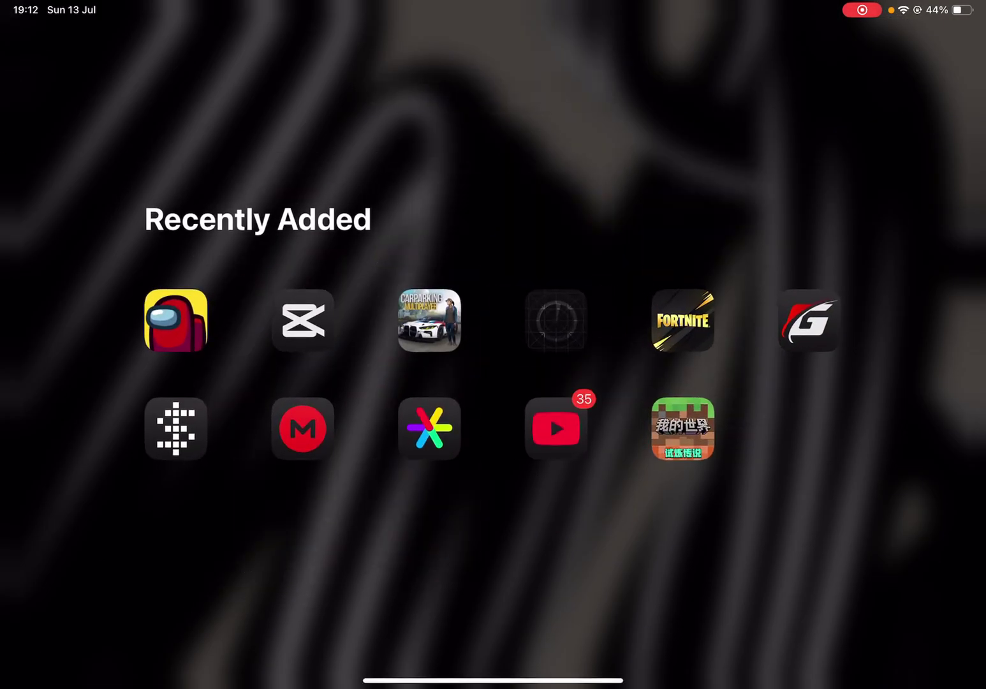
Step: Return from the App Library's Recently Added to the Home Screen while Roblox installs
left_click_drag(493, 681, 493, 463)
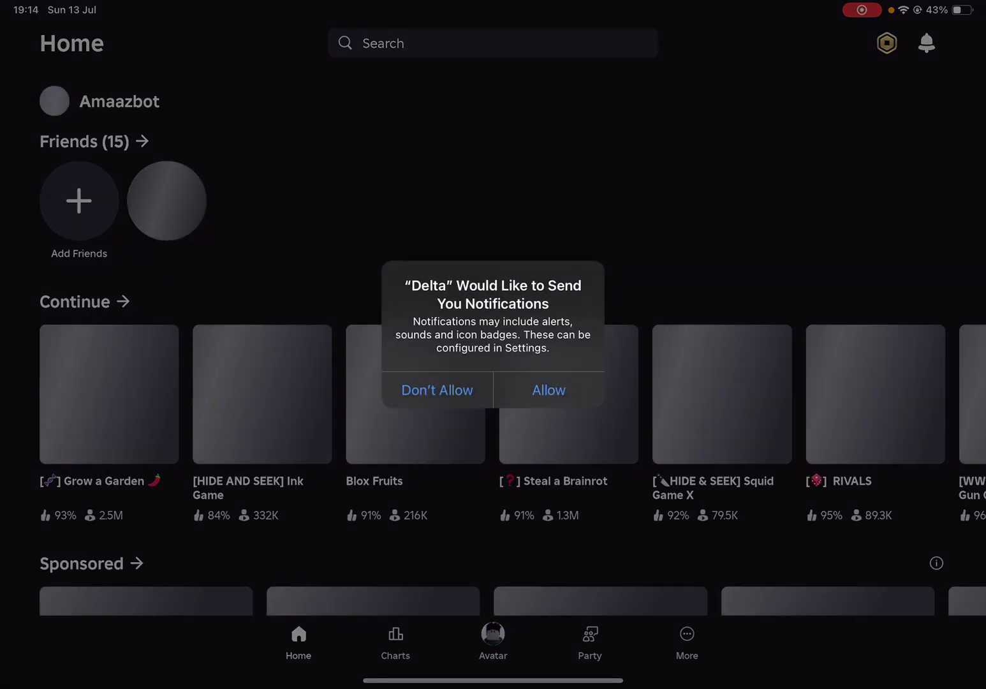
Step: Decline Delta's notification alert and join Grow a Garden from Continue
left_click(548, 389)
scroll(493, 347, "down", 2)
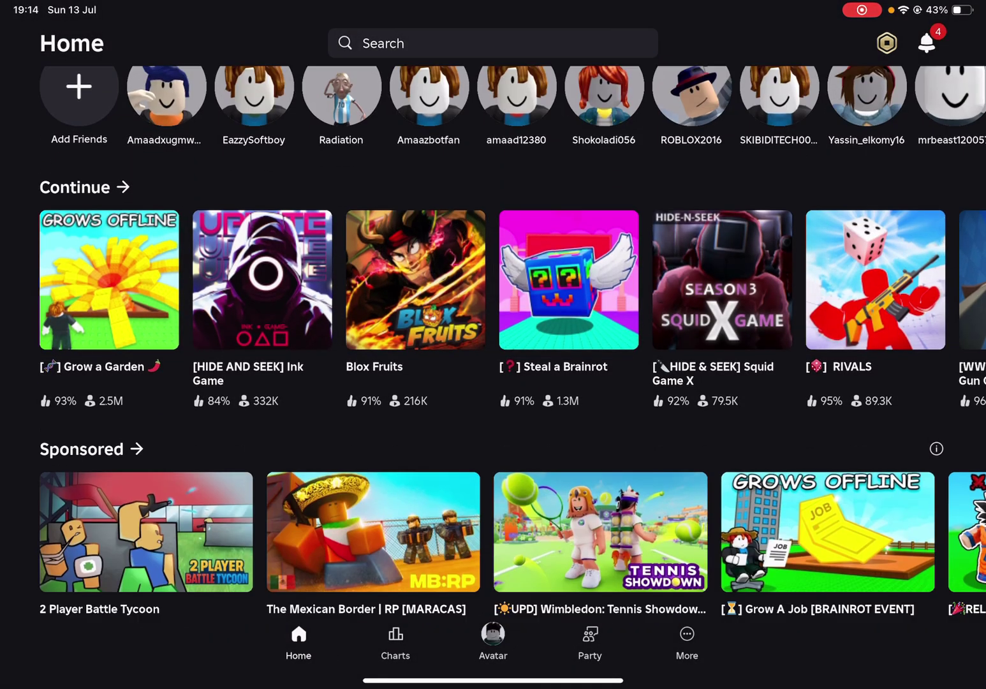
scroll(493, 347, "down", 4)
scroll(493, 347, "up", 5)
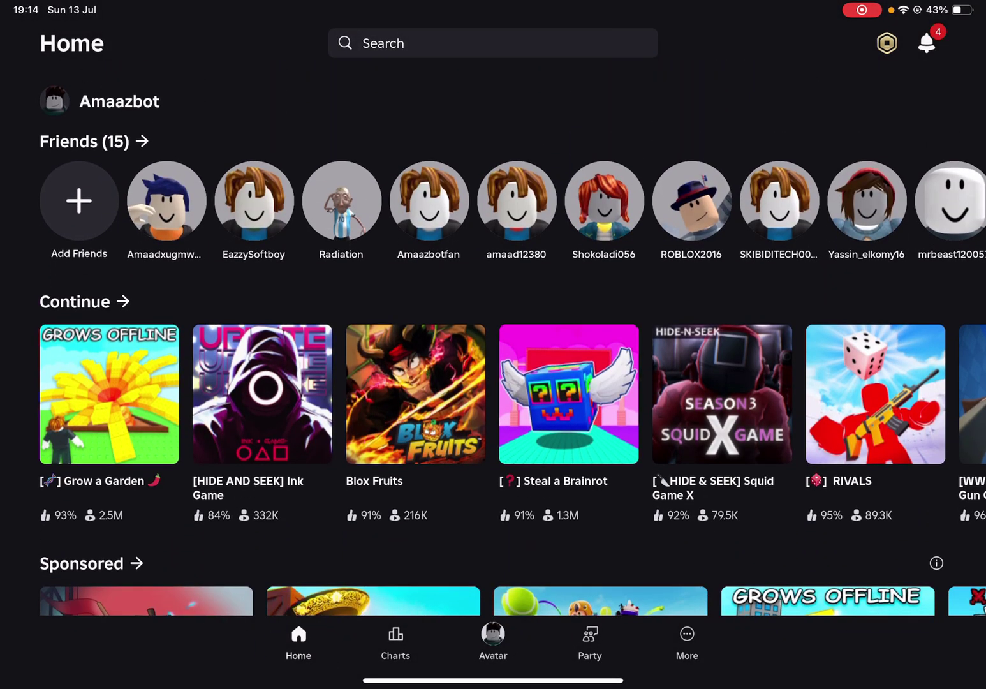
scroll(493, 385, "down", 4)
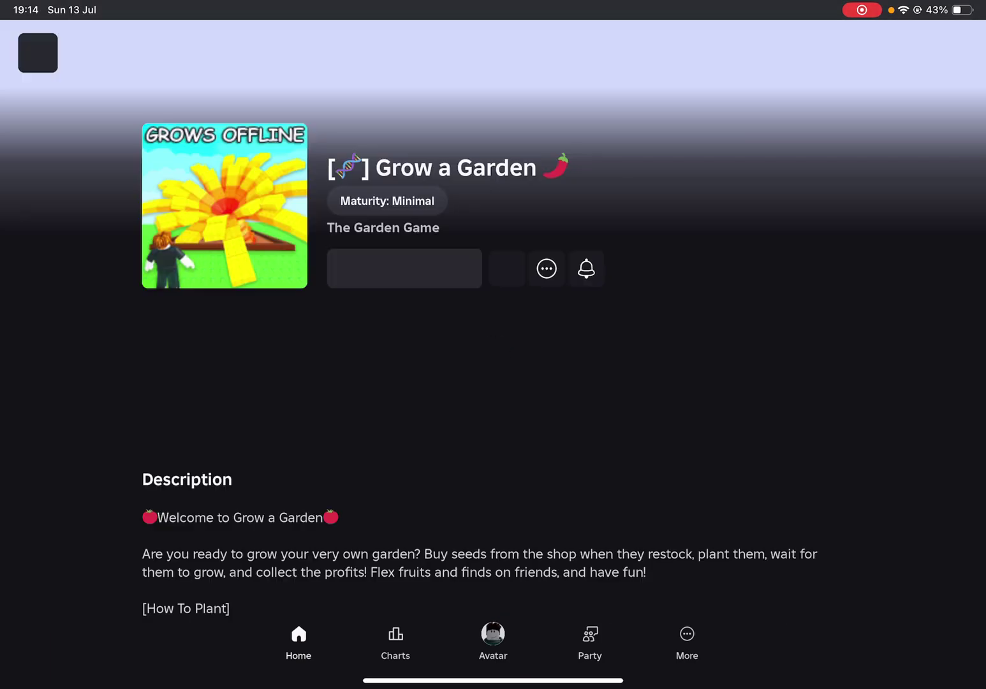
left_click(404, 268)
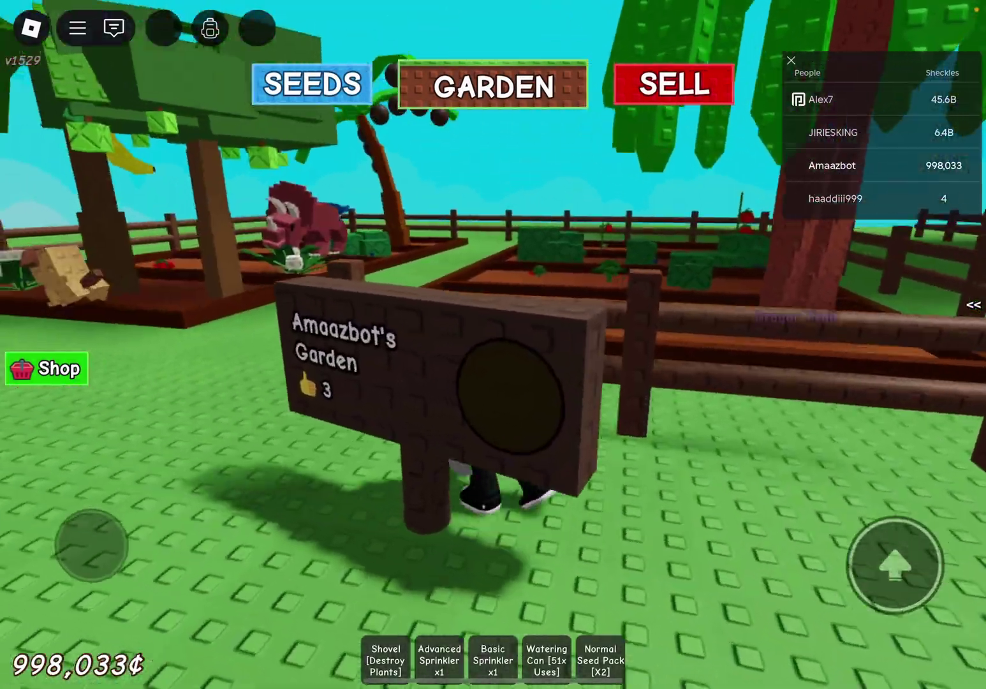
Step: Walk the avatar toward the Grow All sign while the Delta key panel loads
mouse_move(200, 469)
left_mouse_down()
mouse_move(95, 549)
mouse_move(121, 526)
left_mouse_up()
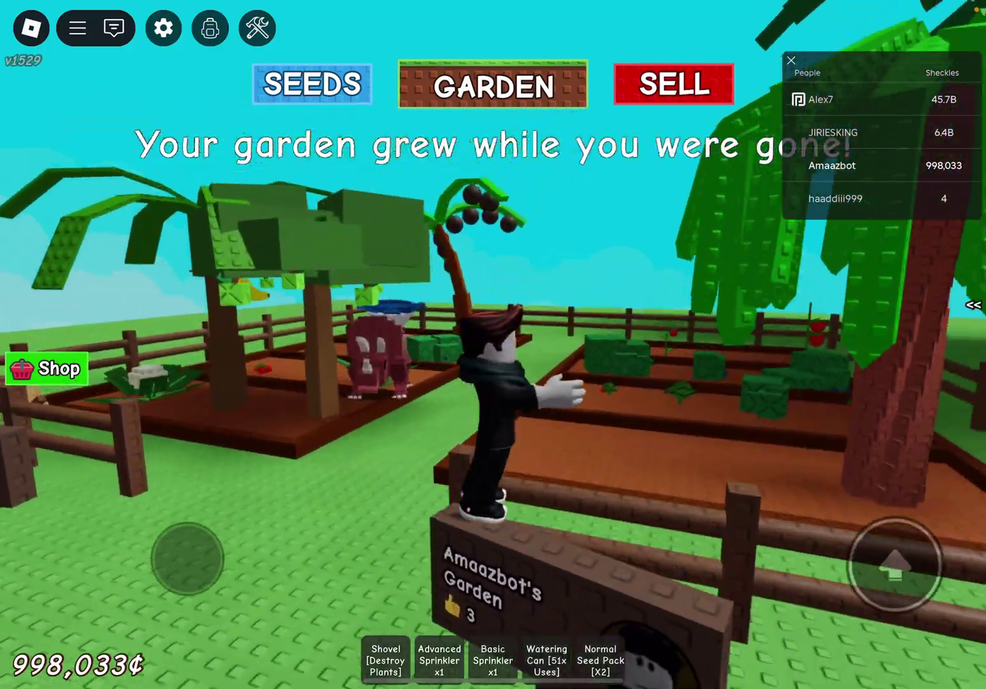
key("w")
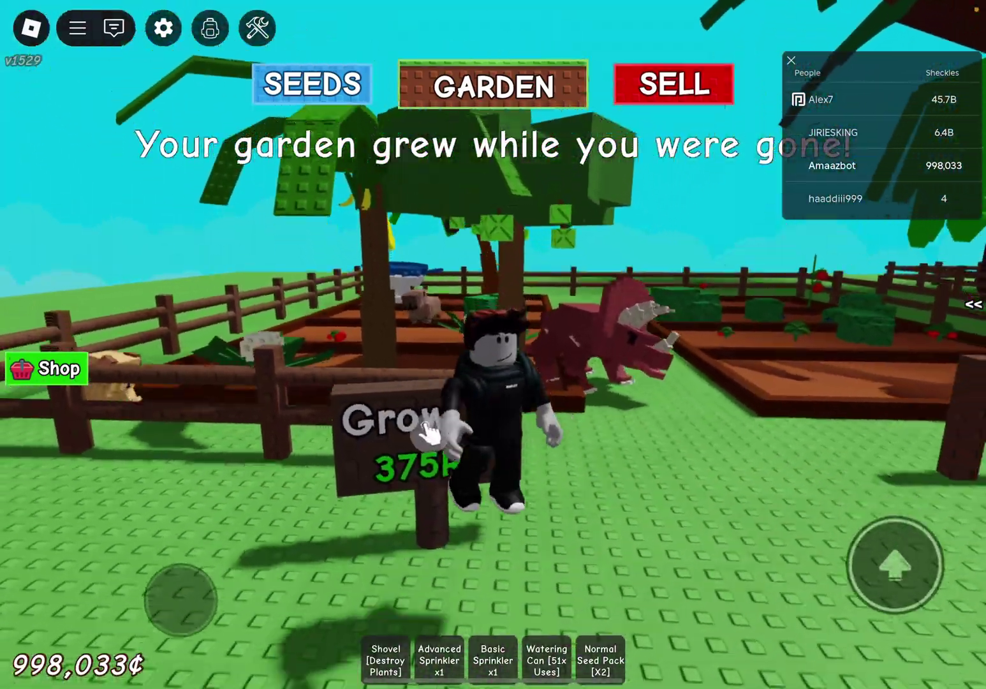
left_click_drag(429, 436, 632, 431)
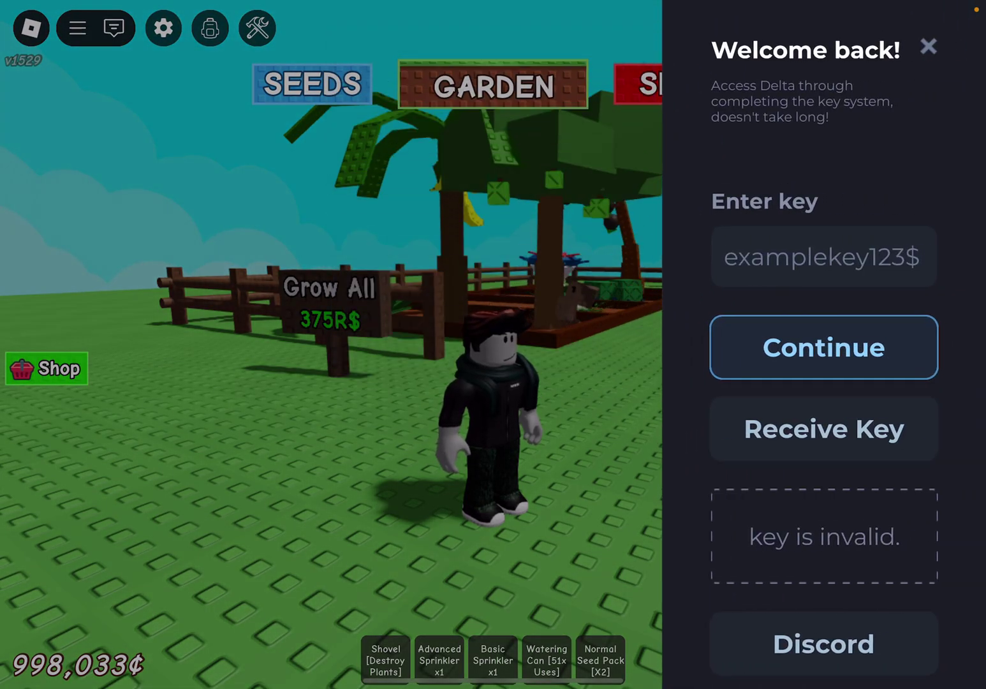
Step: Leave Roblox with Cmd+H to reach the Home Screen's third app page
key("super+h")
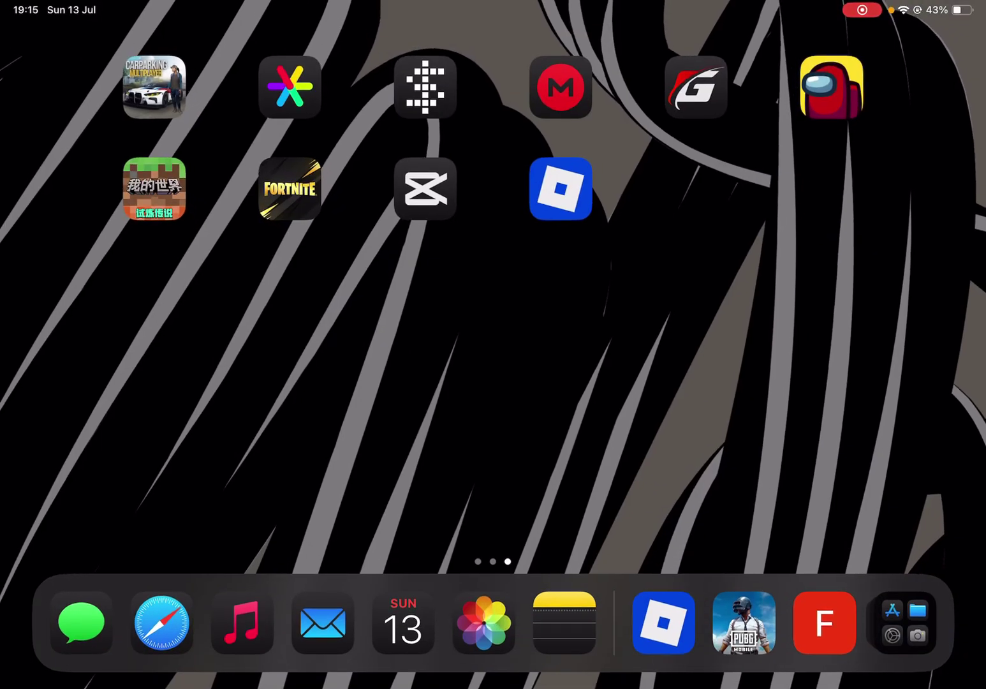